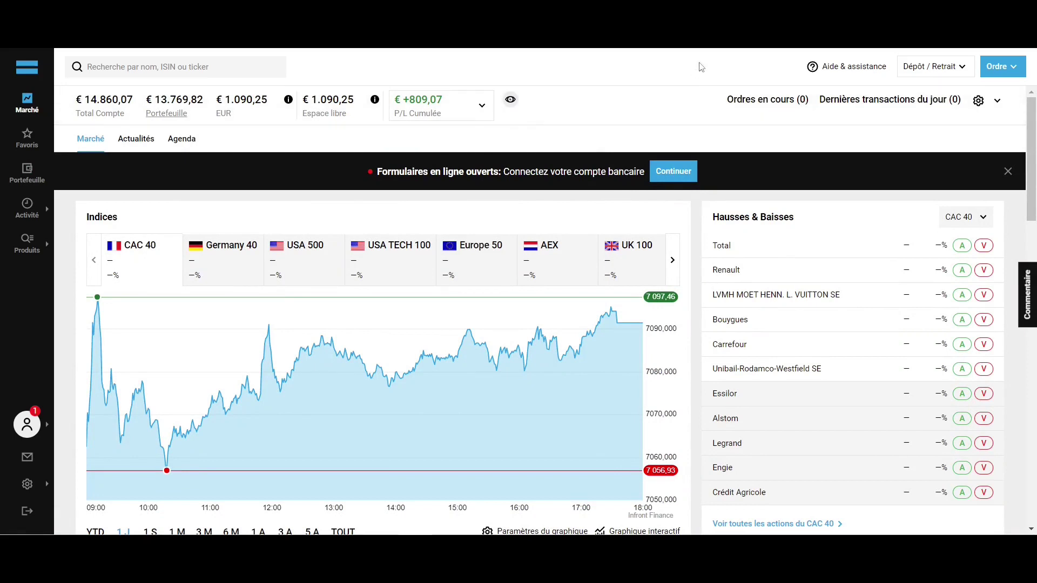
# Check the deposit and withdrawal options, and look through the news, agenda and currencies on the market page
pyautogui.click(874, 74)
pyautogui.click(924, 72)
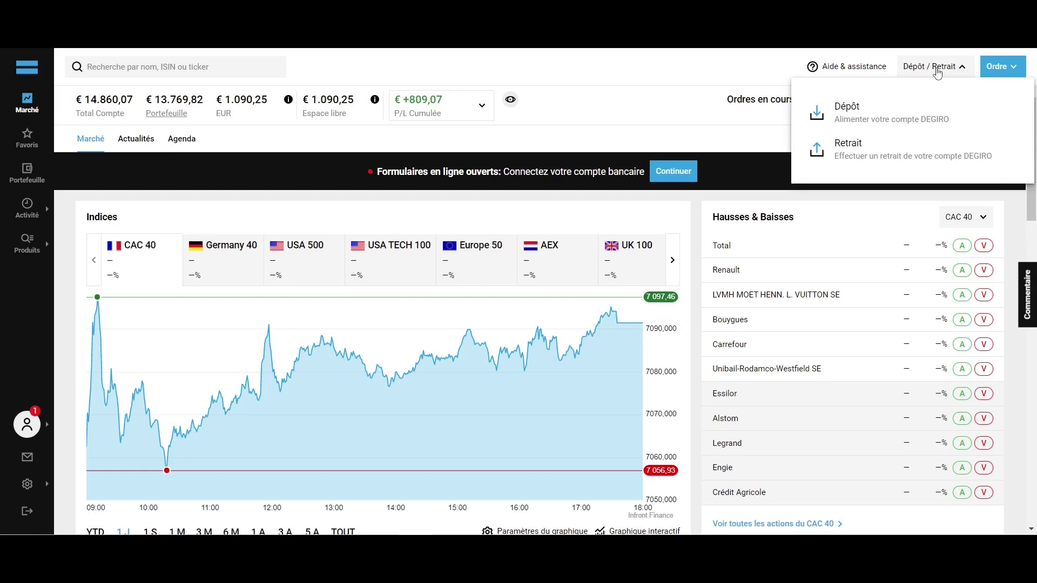
pyautogui.click(937, 69)
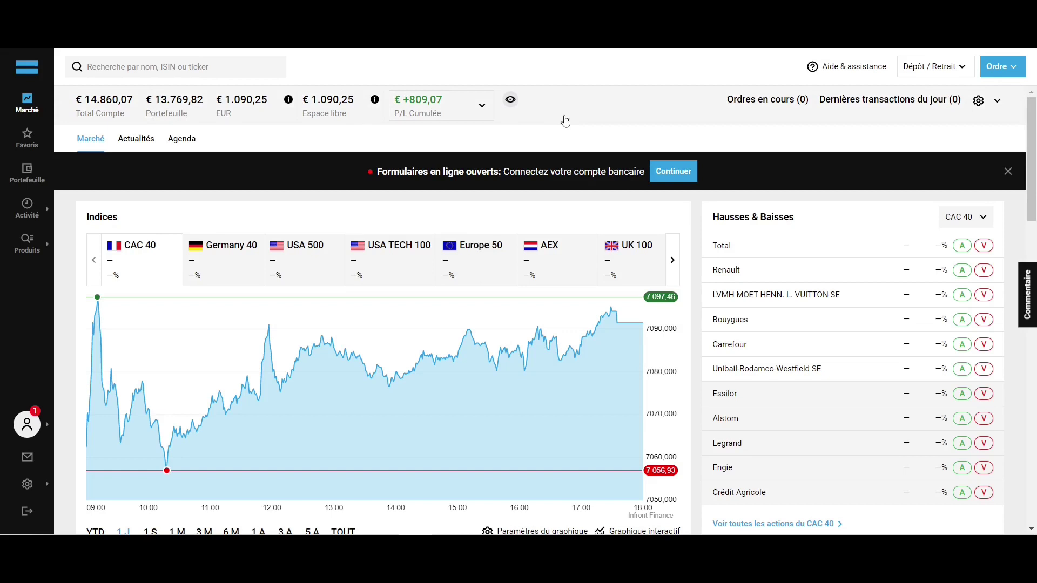
pyautogui.scroll(-6, 691, 221)
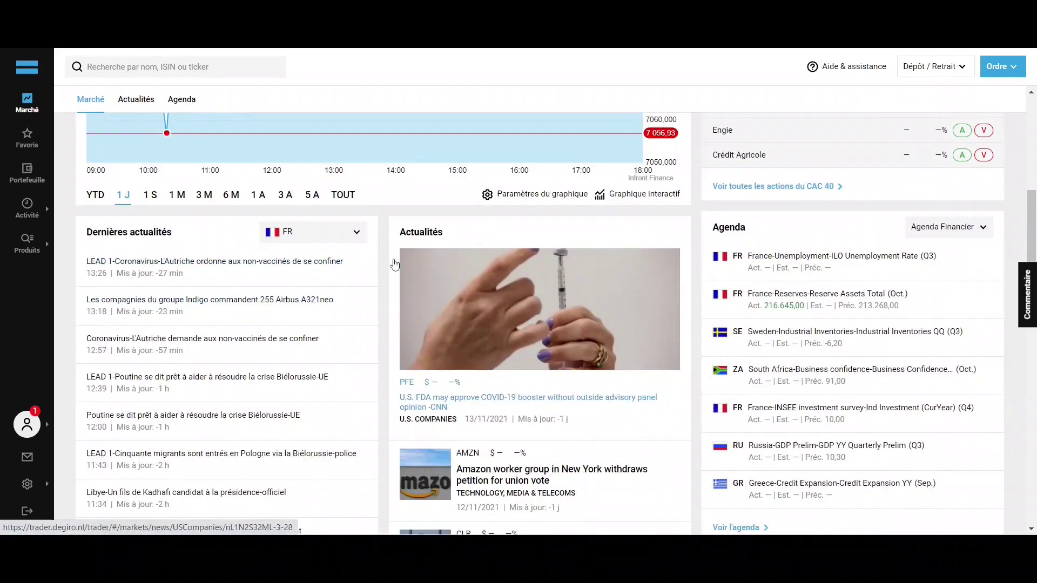
pyautogui.scroll(-5, 392, 267)
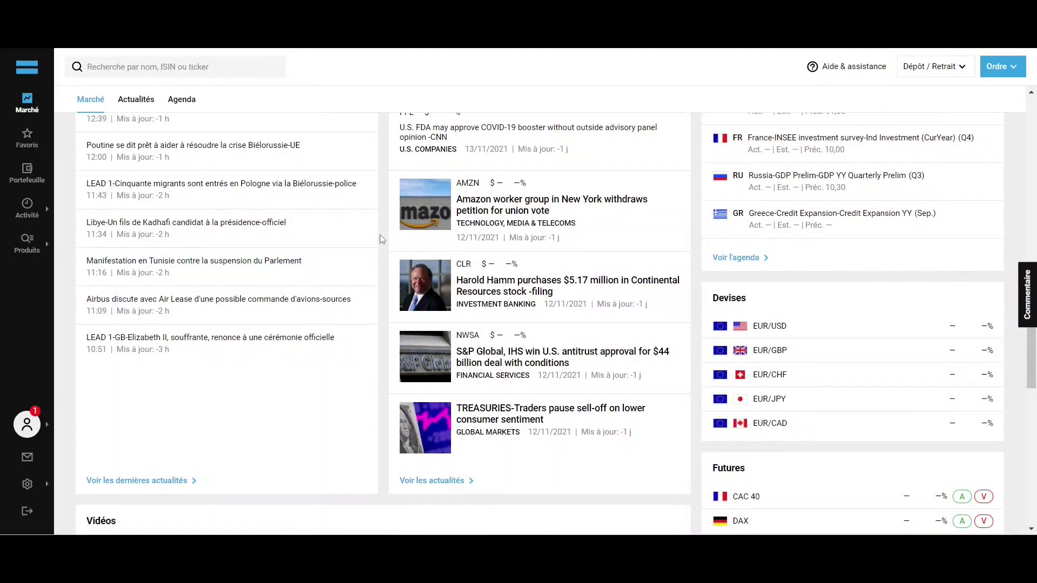
# Open the favourites list and look through the saved stocks
pyautogui.click(27, 137)
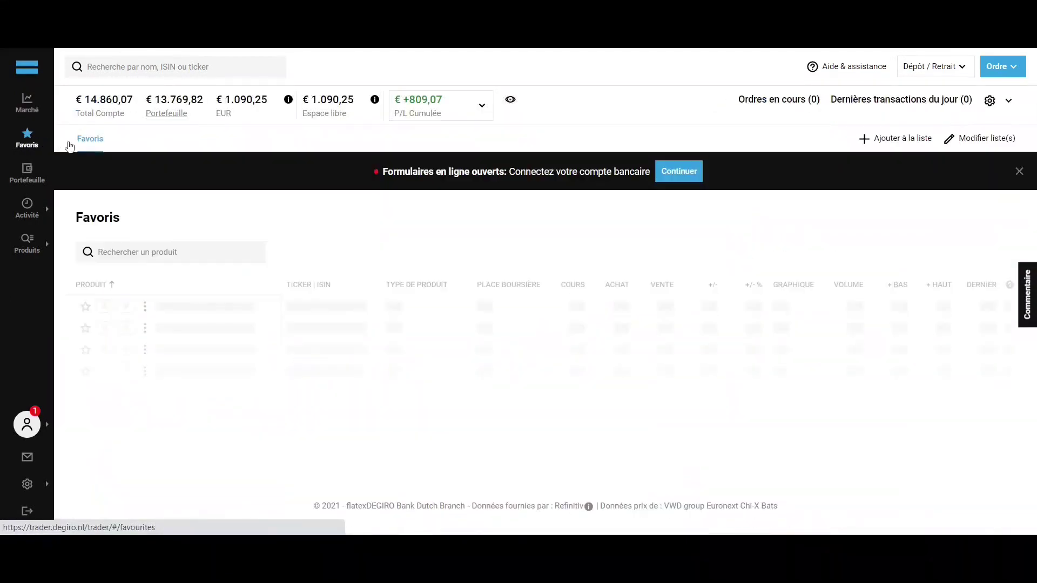
pyautogui.scroll(-3, 298, 212)
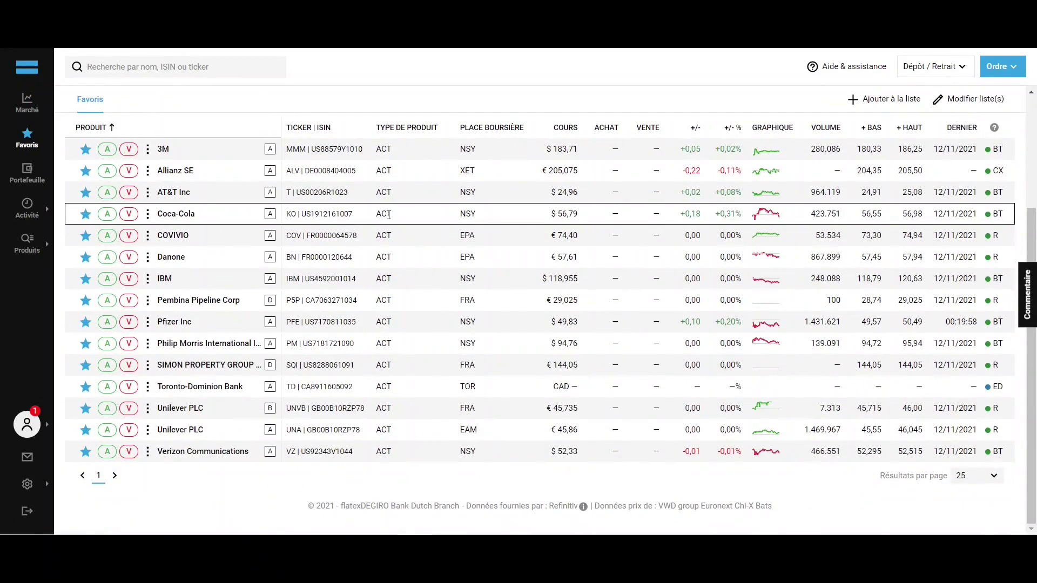
pyautogui.scroll(3, 389, 215)
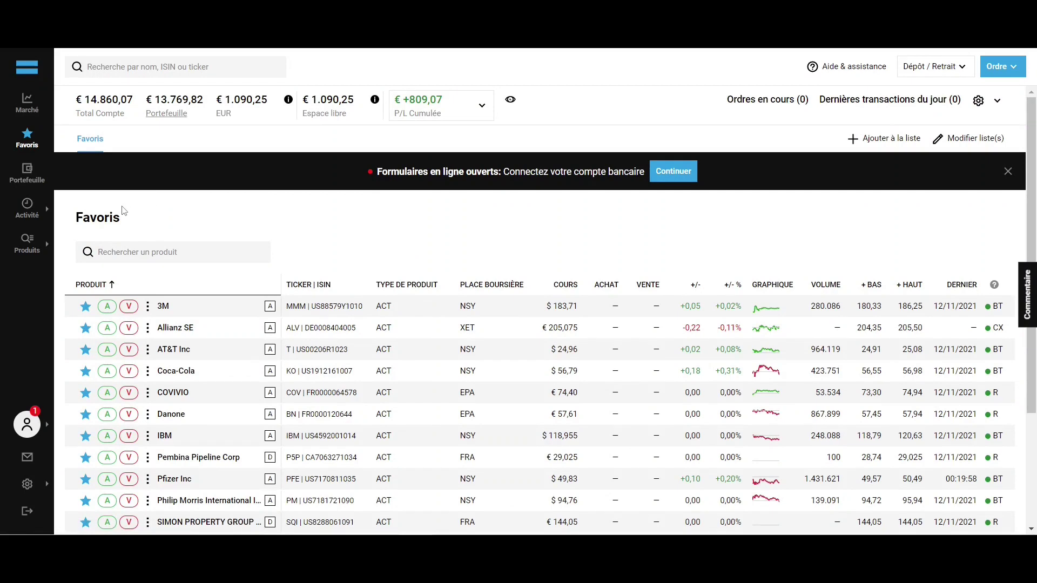
# Browse the product categories and list all stocks from France
pyautogui.moveTo(20, 259)
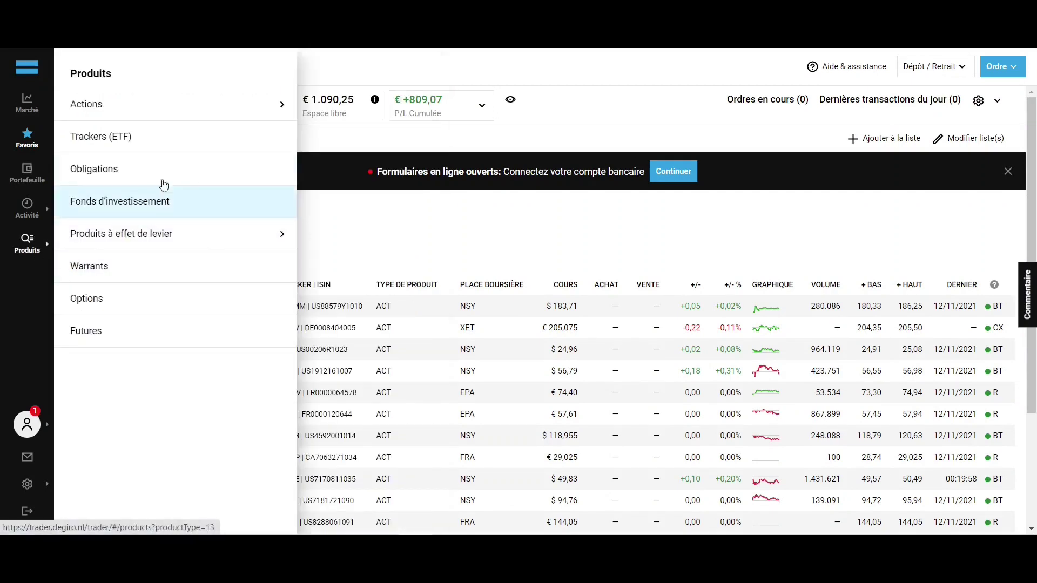
pyautogui.moveTo(185, 104)
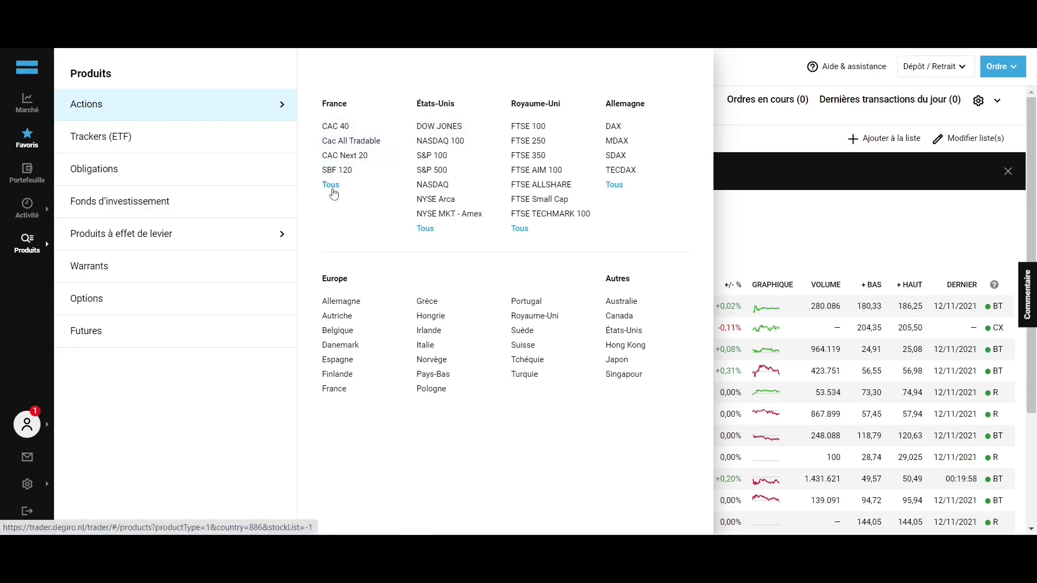
pyautogui.click(331, 187)
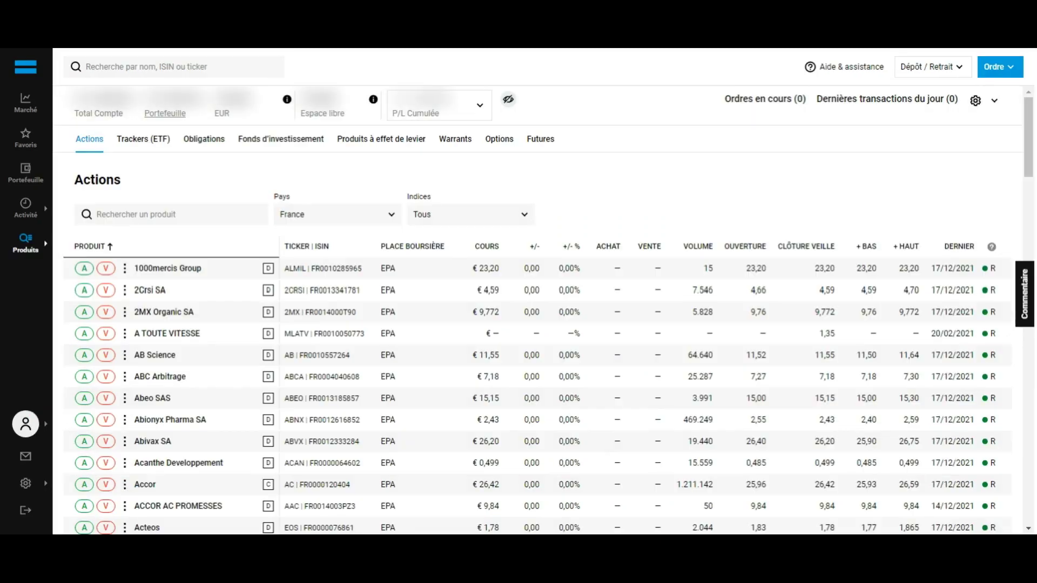
# Search for Kinder Morgan Inc and open its Tradegate (TDG) listing in EUR
pyautogui.click(173, 72)
pyautogui.write('Kinder Morgan Inc')
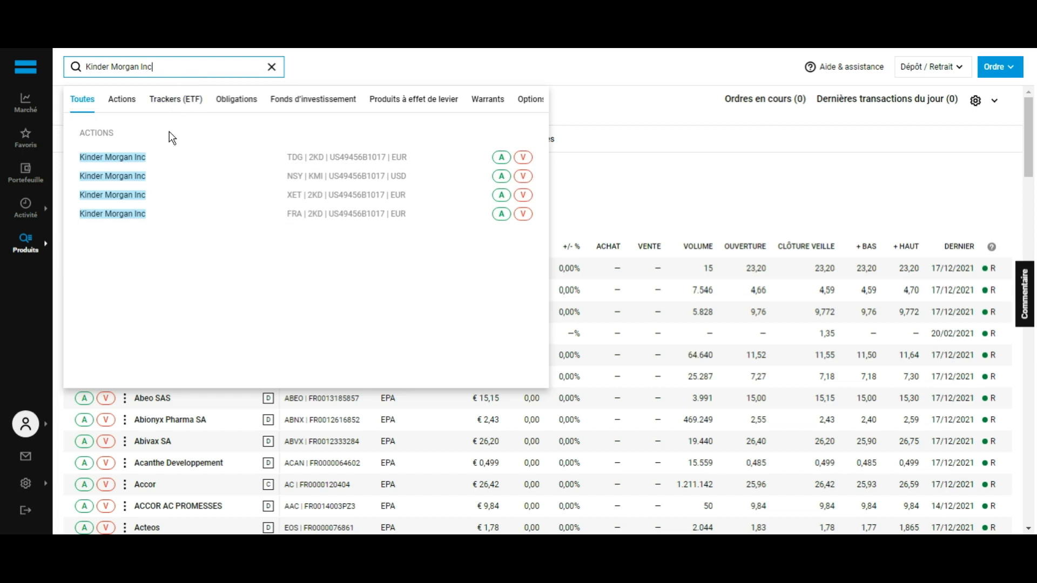
pyautogui.click(165, 166)
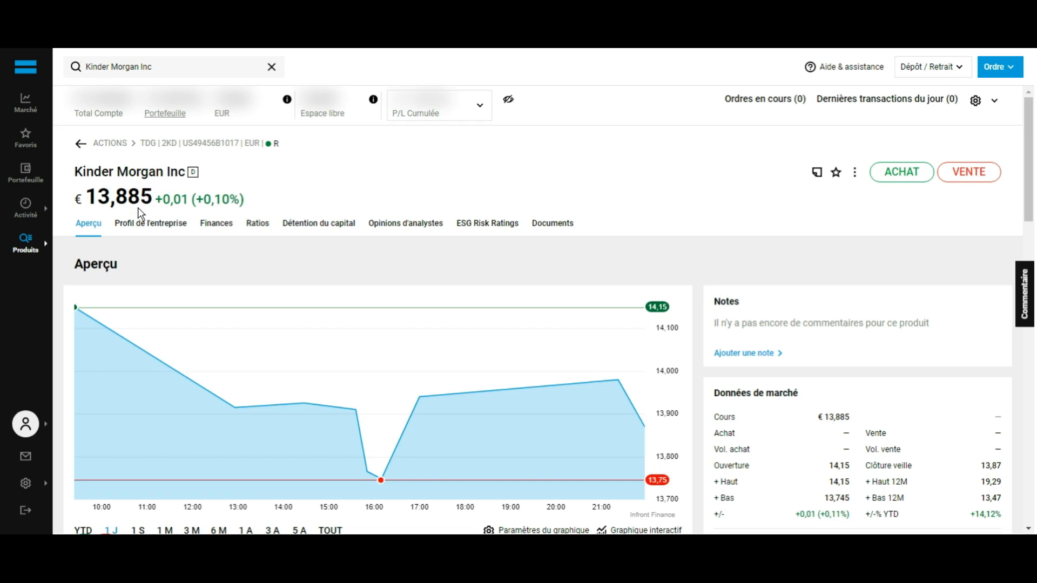
# Review Kinder Morgan's price chart, news and financial statements, and return to the stock's overview
pyautogui.scroll(-1, 137, 207)
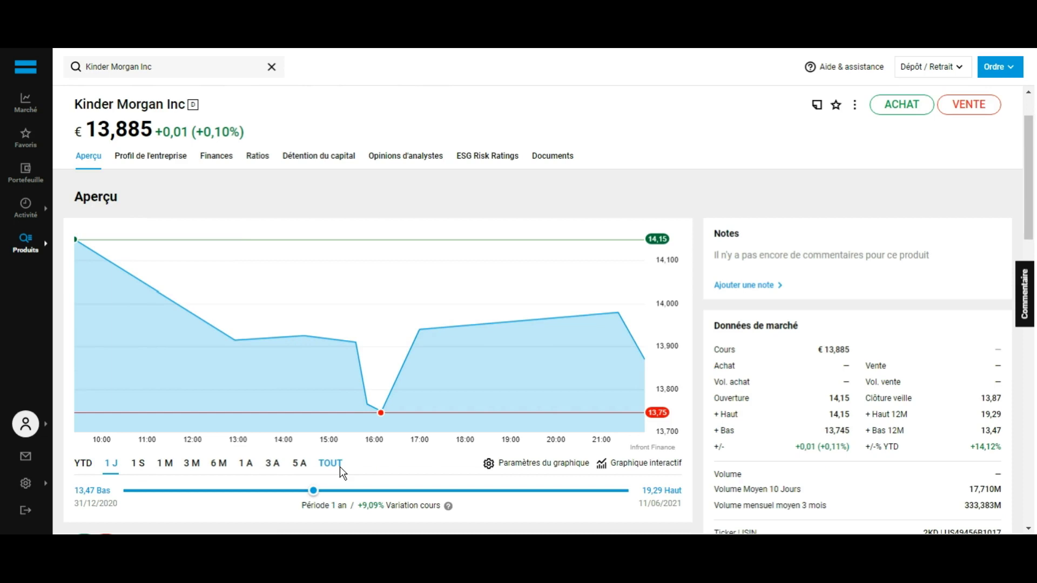
pyautogui.scroll(-4, 339, 467)
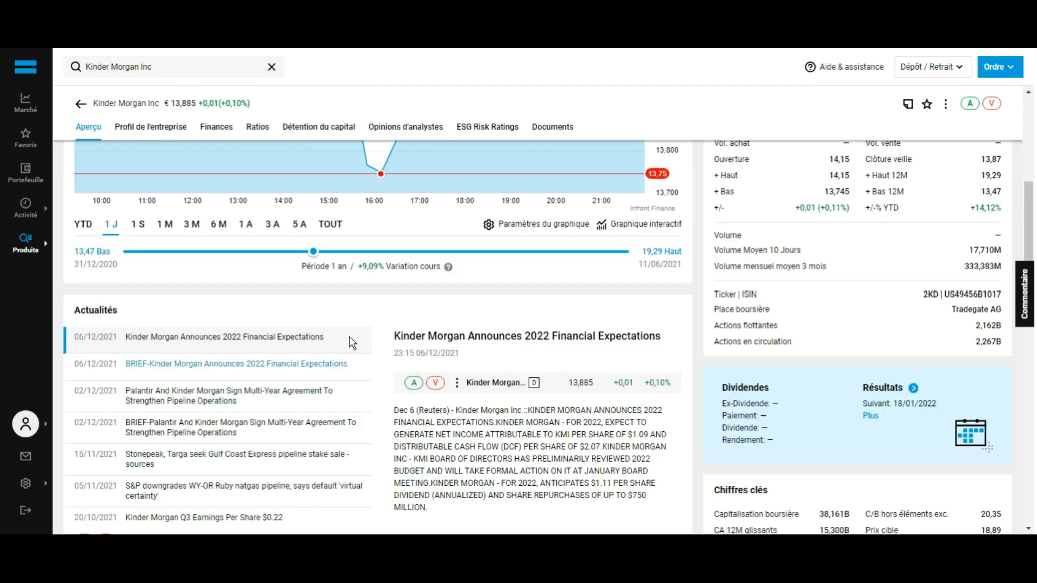
pyautogui.scroll(4, 305, 239)
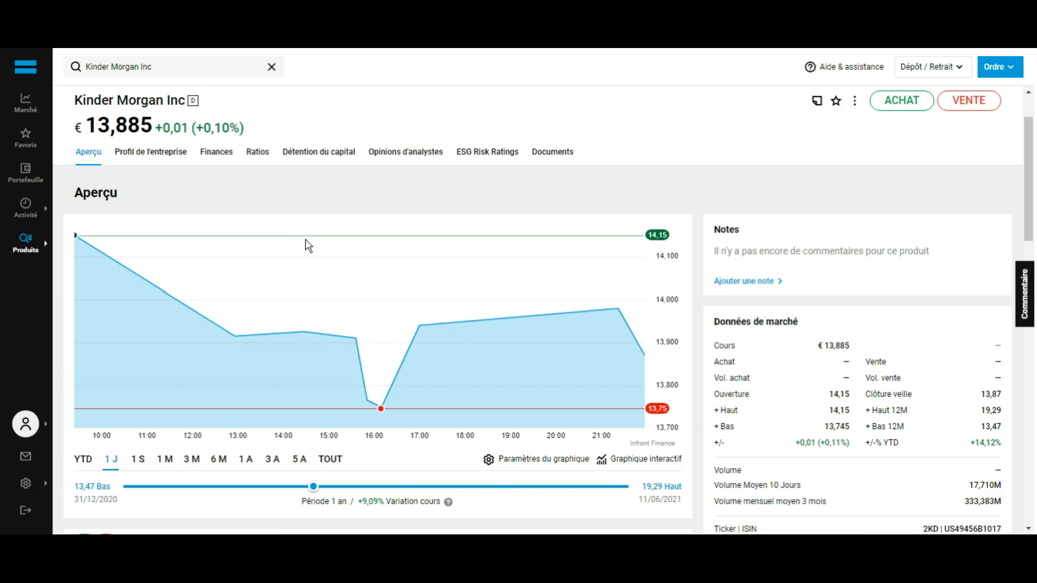
pyautogui.click(224, 156)
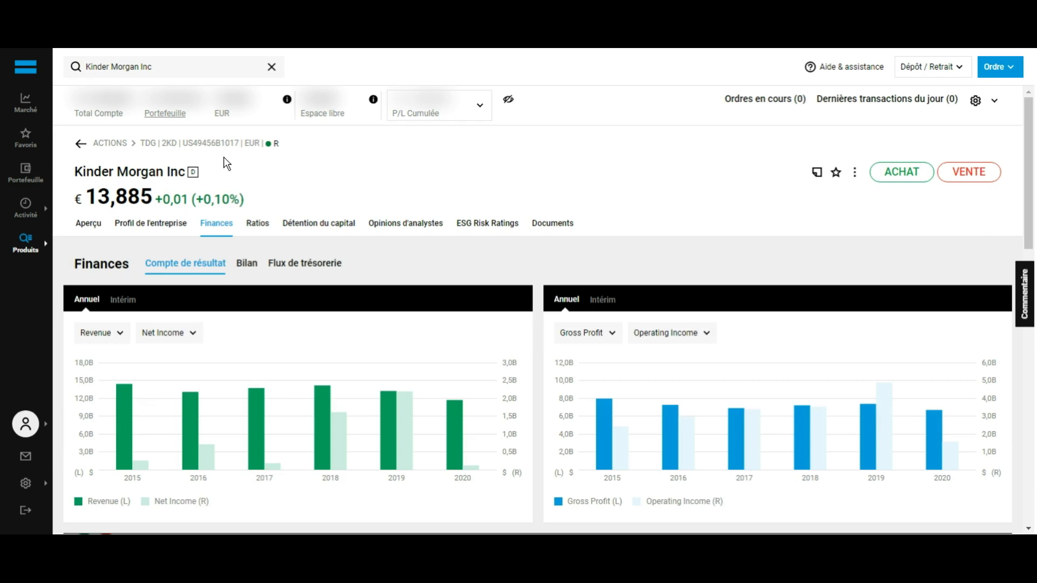
pyautogui.click(98, 225)
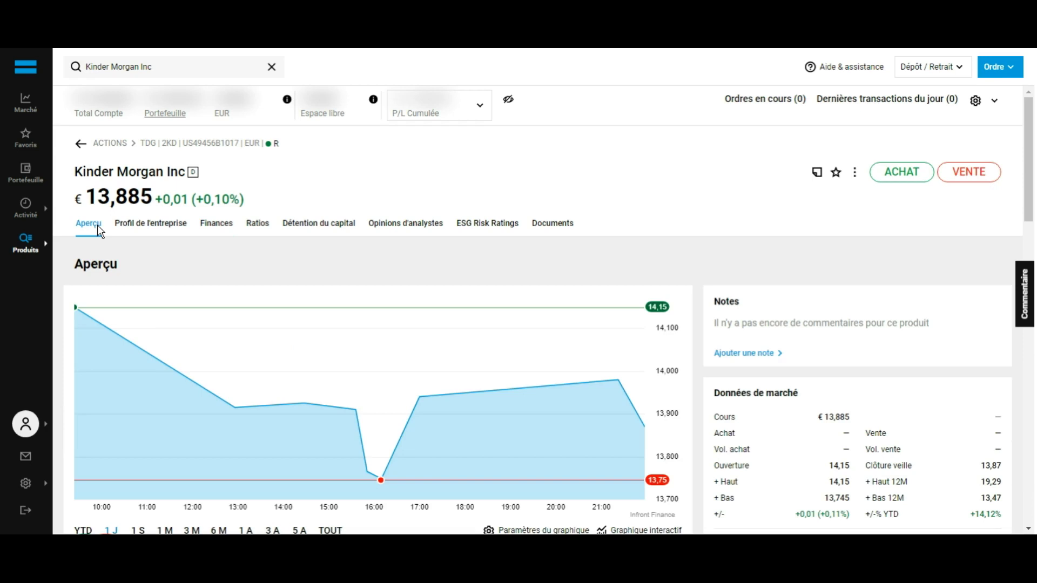
# Prepare a buy order for 1 Kinder Morgan share with the Au marché order type, and close the form without submitting
pyautogui.click(907, 180)
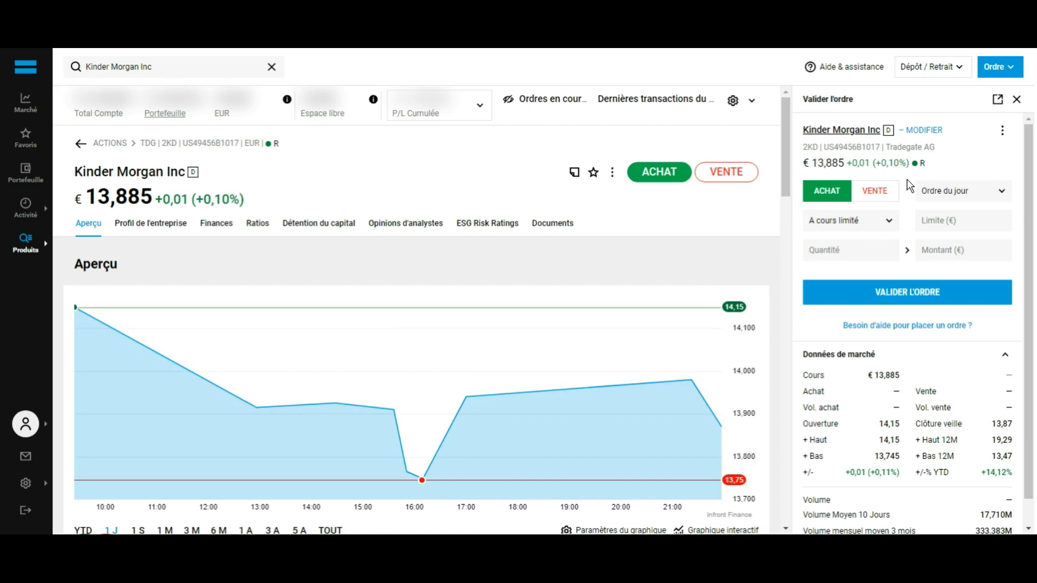
pyautogui.click(853, 229)
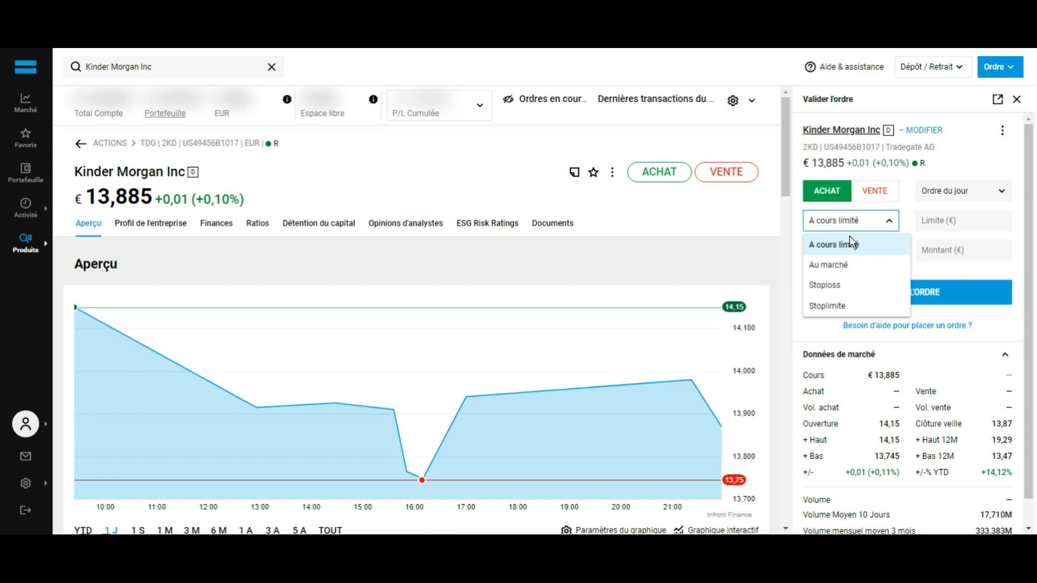
pyautogui.click(854, 267)
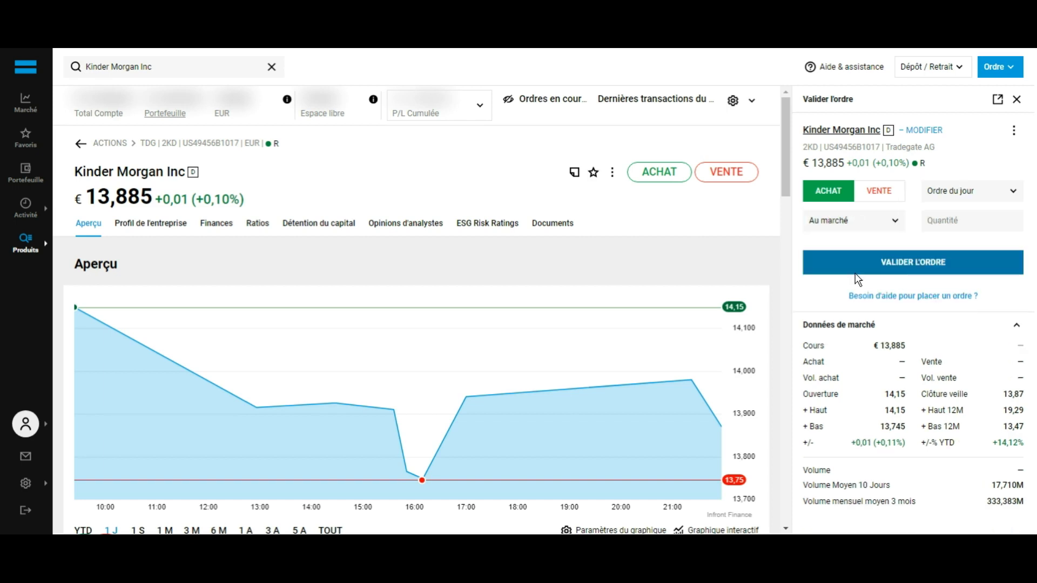
pyautogui.click(975, 227)
pyautogui.write('1')
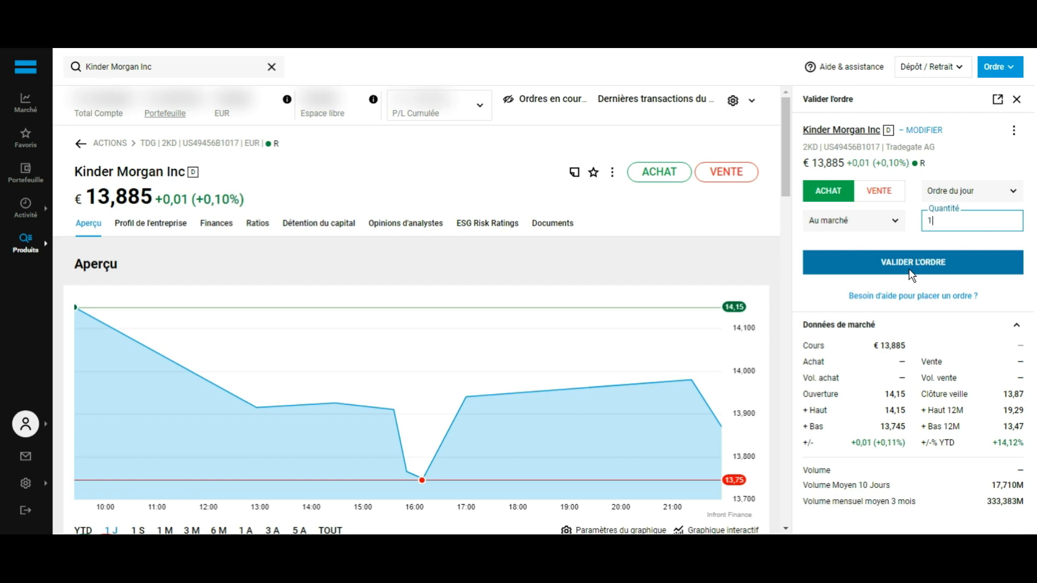
pyautogui.click(1017, 99)
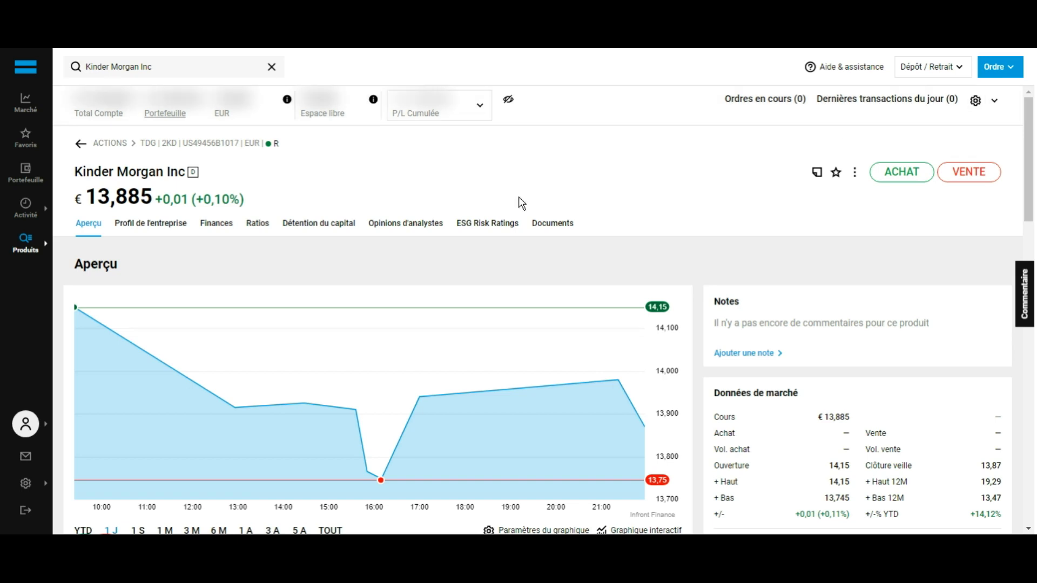
# Open the portfolio and review the open positions, FM compensation and upcoming dividends
pyautogui.click(31, 188)
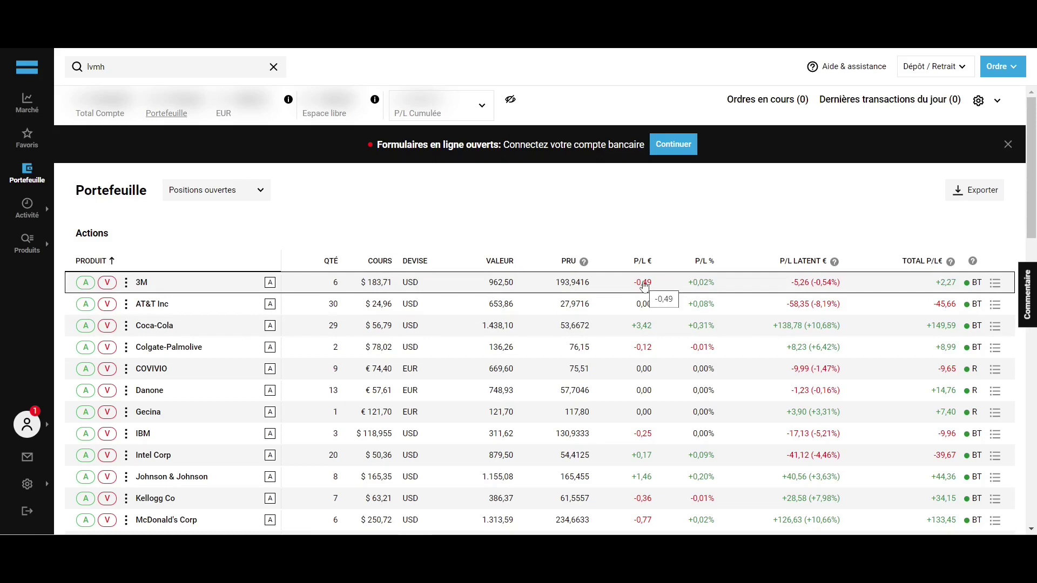
pyautogui.scroll(-10, 702, 270)
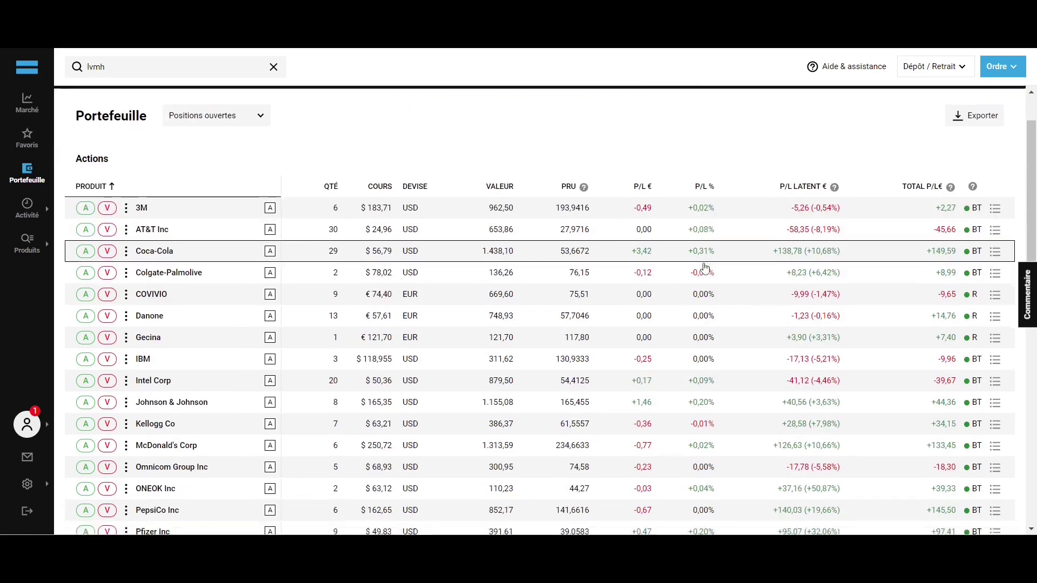
pyautogui.scroll(-5, 705, 267)
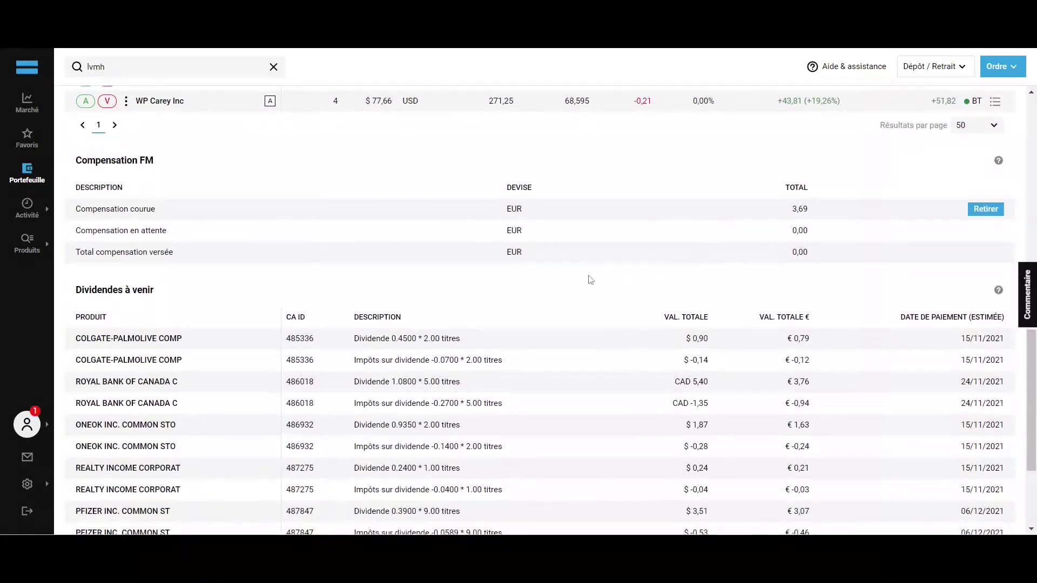
pyautogui.scroll(-3, 422, 199)
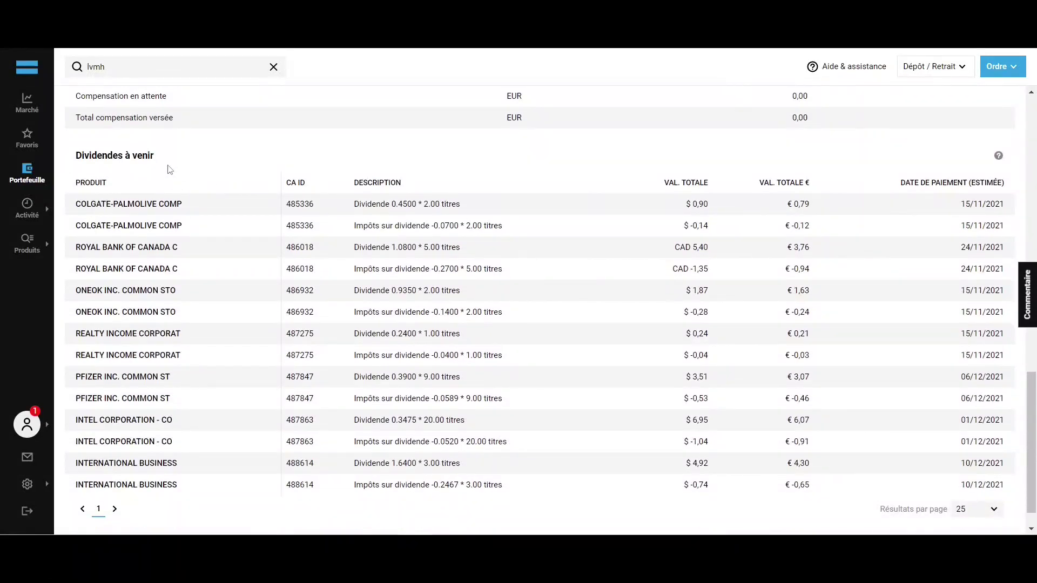
pyautogui.scroll(16, 175, 171)
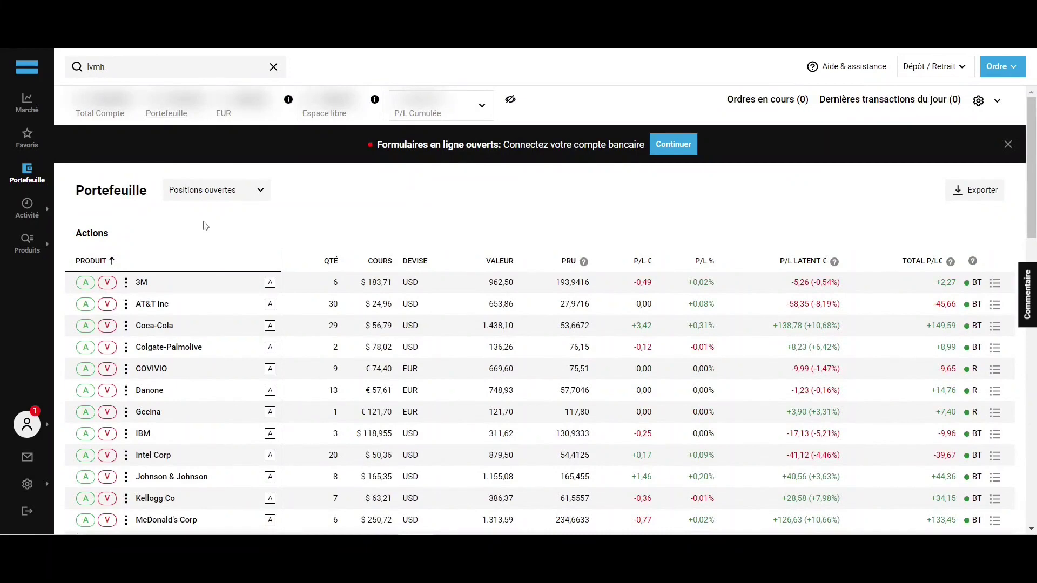
# Prepare a sell order for 1 share of 3M with the Au marché order type
pyautogui.click(108, 284)
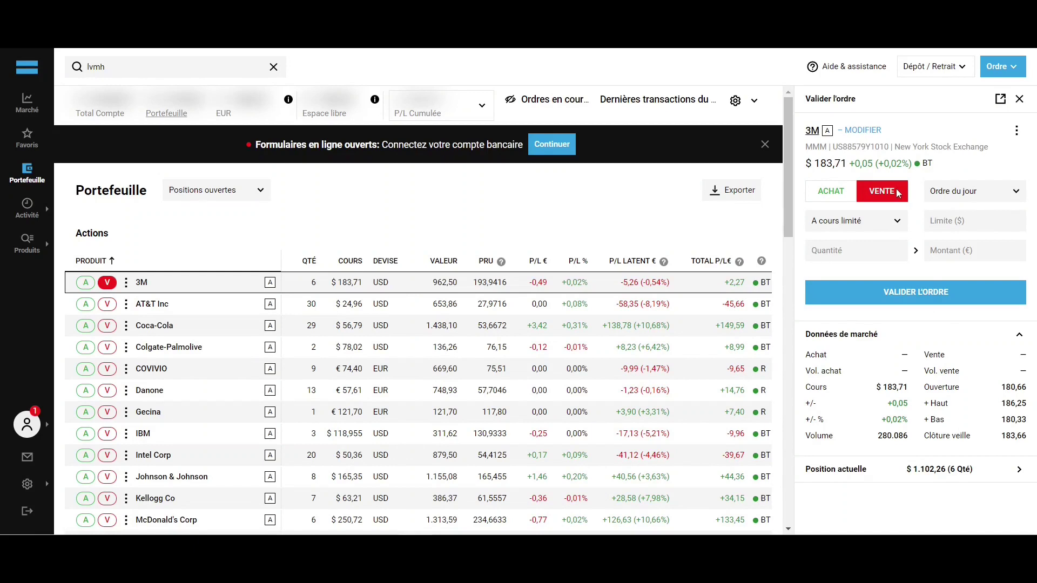
pyautogui.click(883, 226)
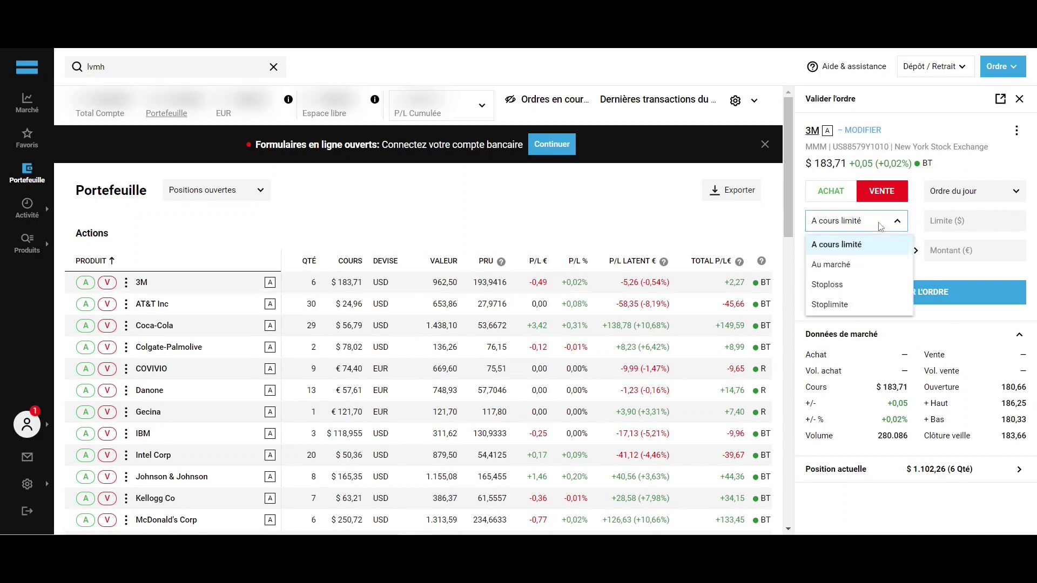
pyautogui.click(863, 265)
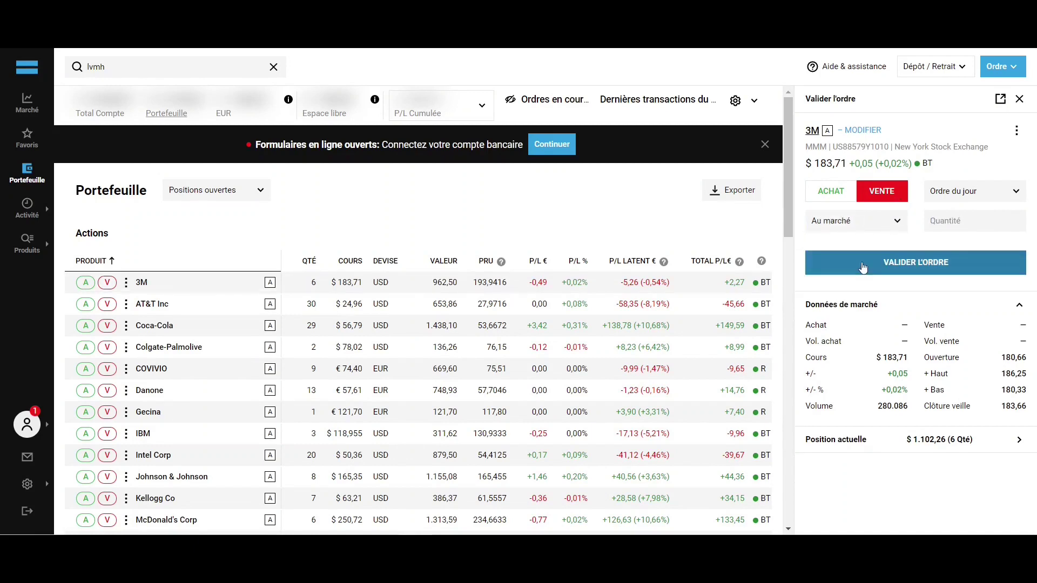
pyautogui.click(953, 220)
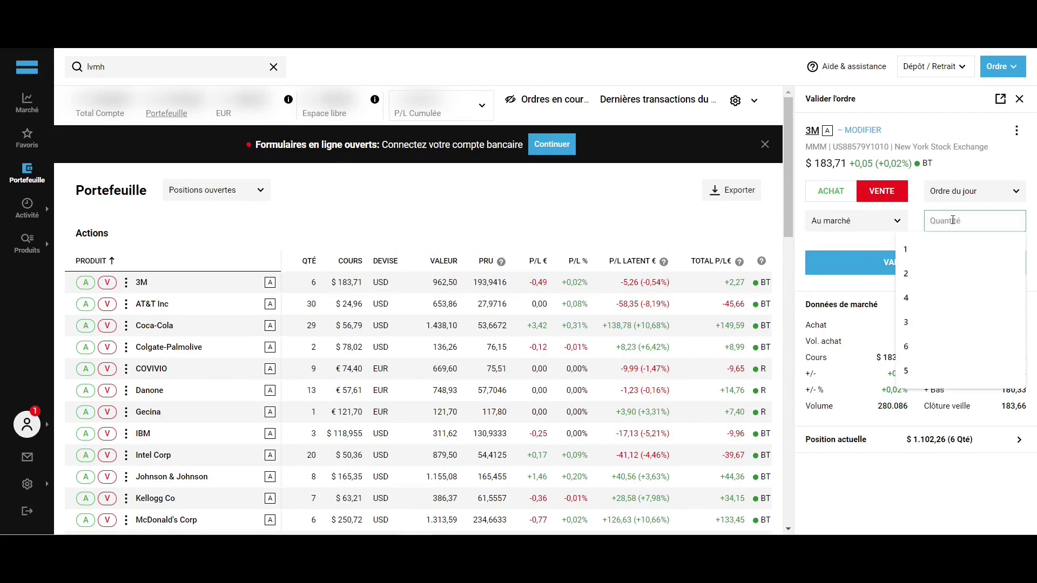
pyautogui.write('1')
pyautogui.click(919, 215)
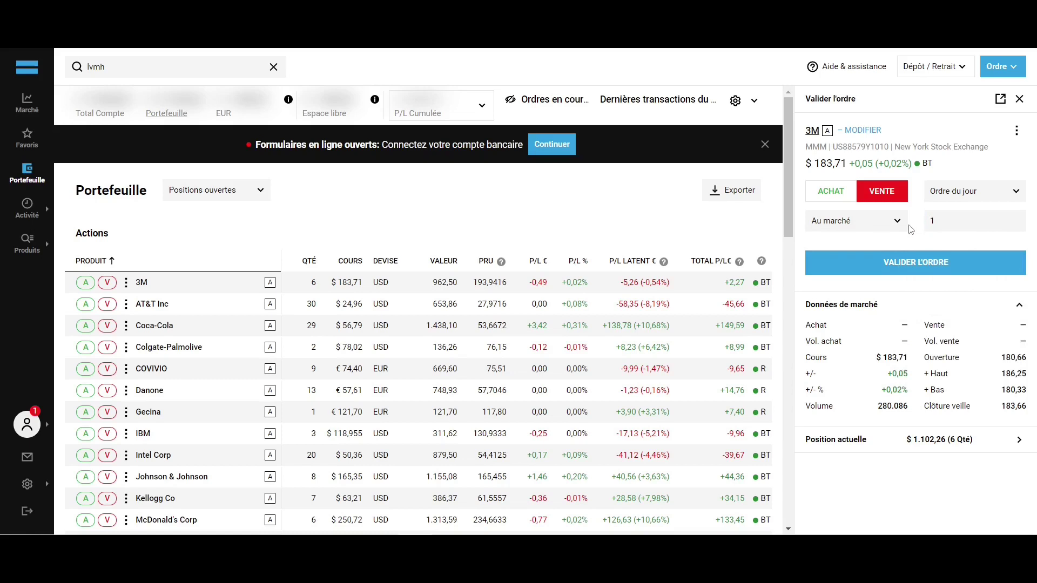